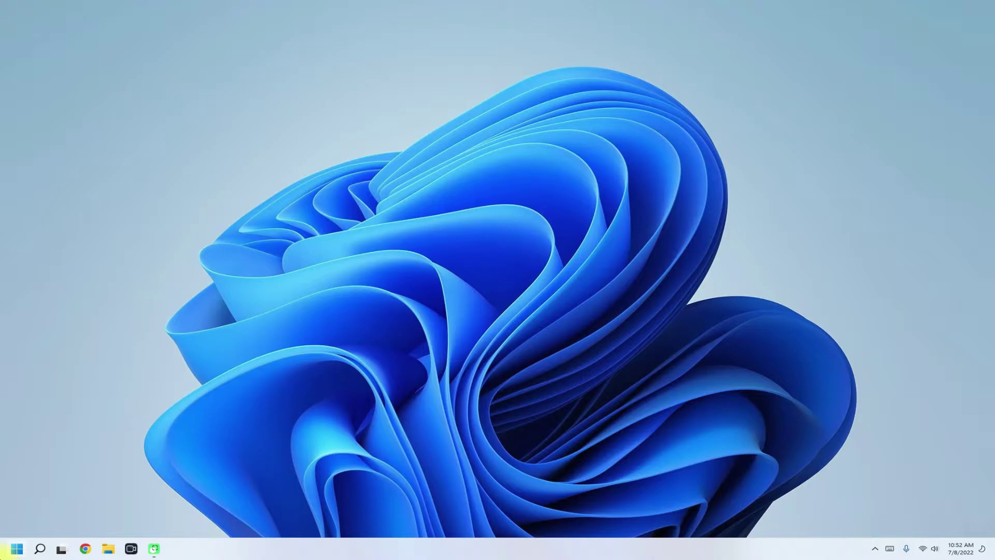
# - Launch Registry Editor from the Start menu search
pyautogui.click(16, 547)
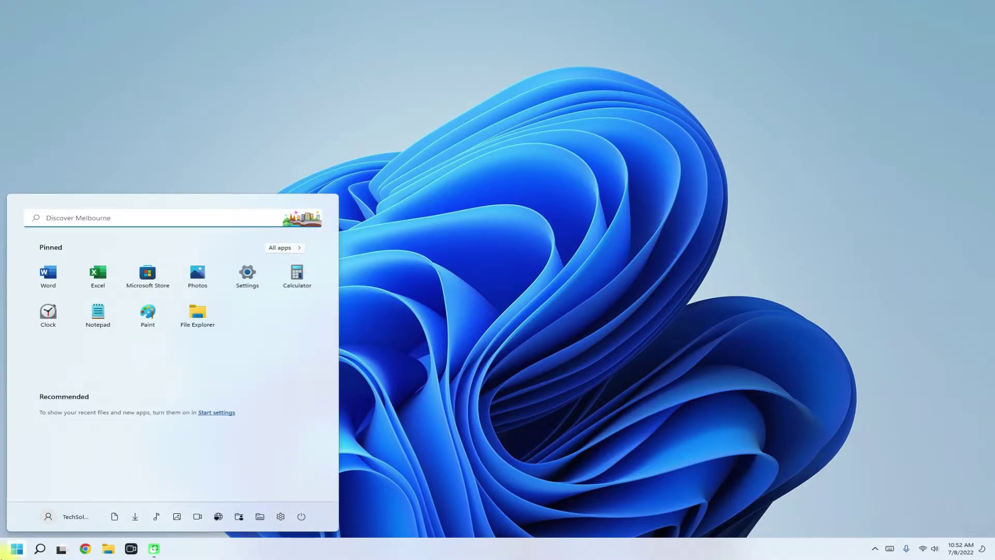
pyautogui.write('rege')
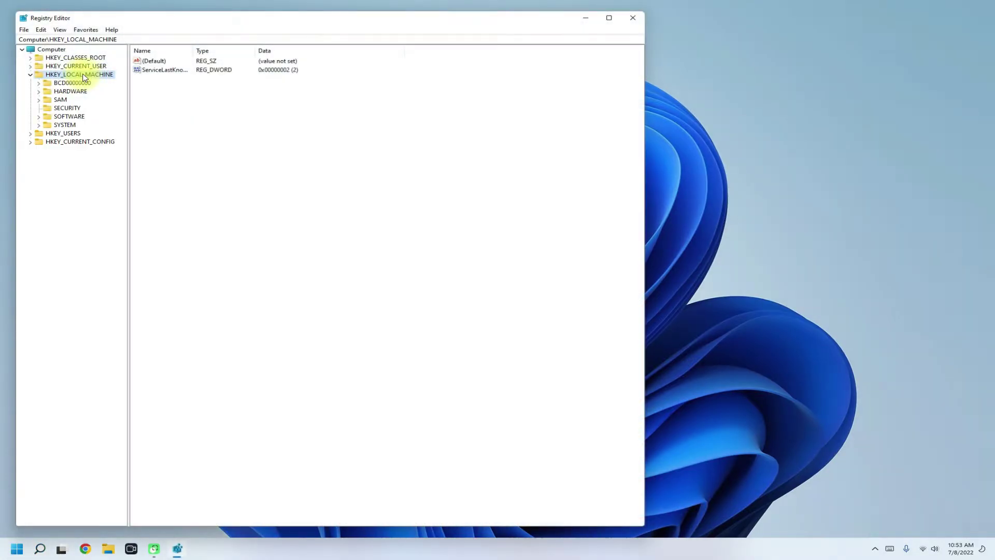
# - Expand SYSTEM > CurrentControlSet > Control in the registry tree
pyautogui.doubleClick(65, 125)
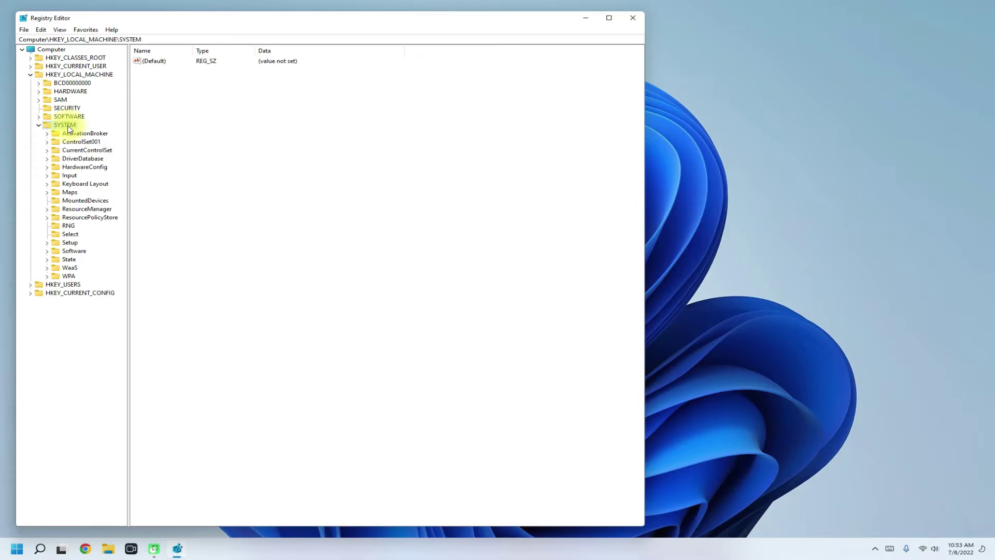
pyautogui.doubleClick(83, 151)
pyautogui.doubleClick(82, 159)
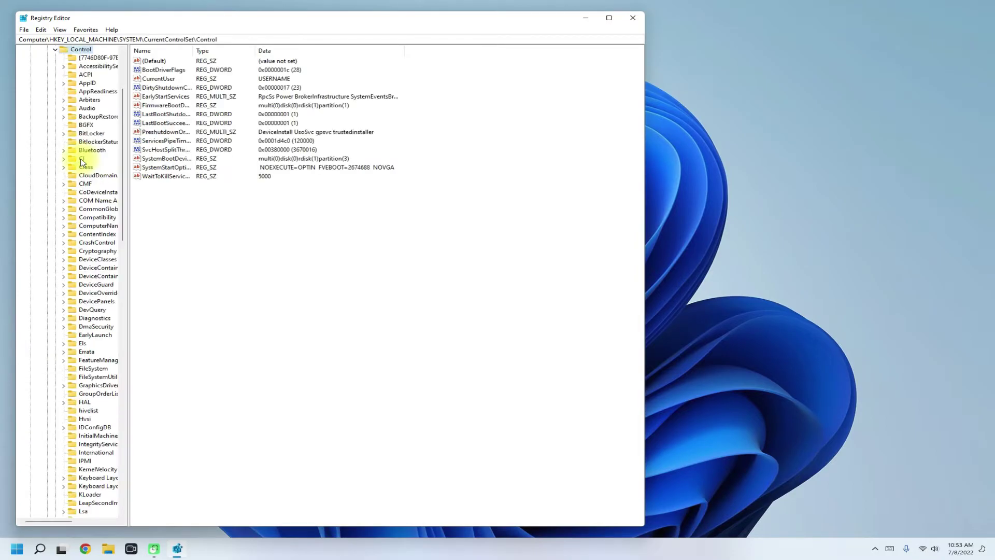
pyautogui.moveTo(123, 133); pyautogui.dragTo(150, 347)
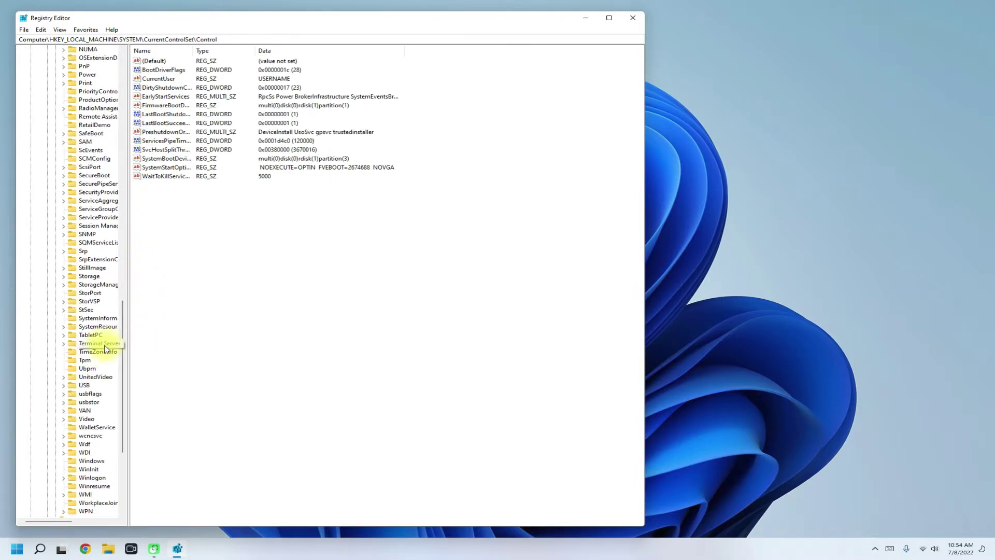
# - Navigate Terminal Server > WinStations and select the RDP-Tcp key to list its values
pyautogui.click(105, 344)
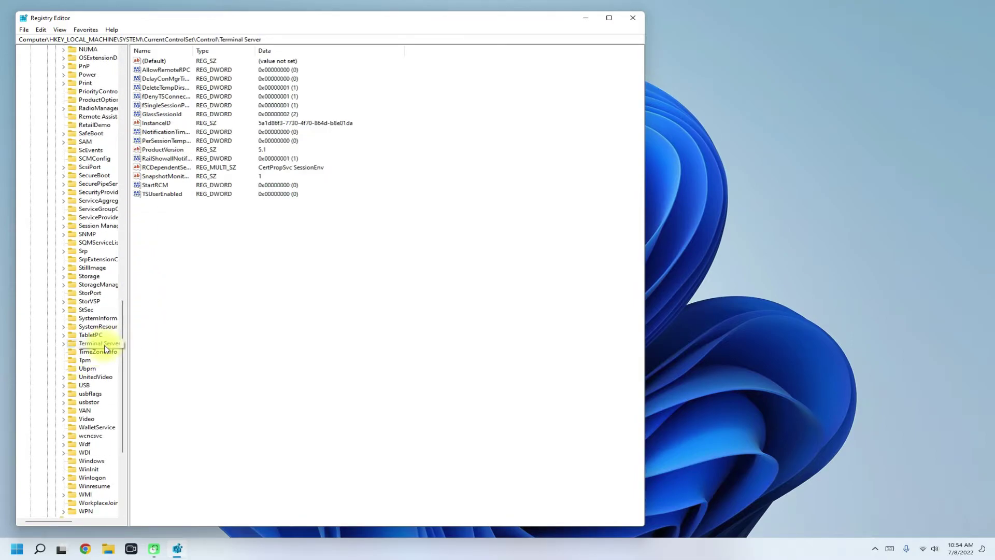
pyautogui.click(63, 343)
pyautogui.click(100, 443)
pyautogui.doubleClick(97, 443)
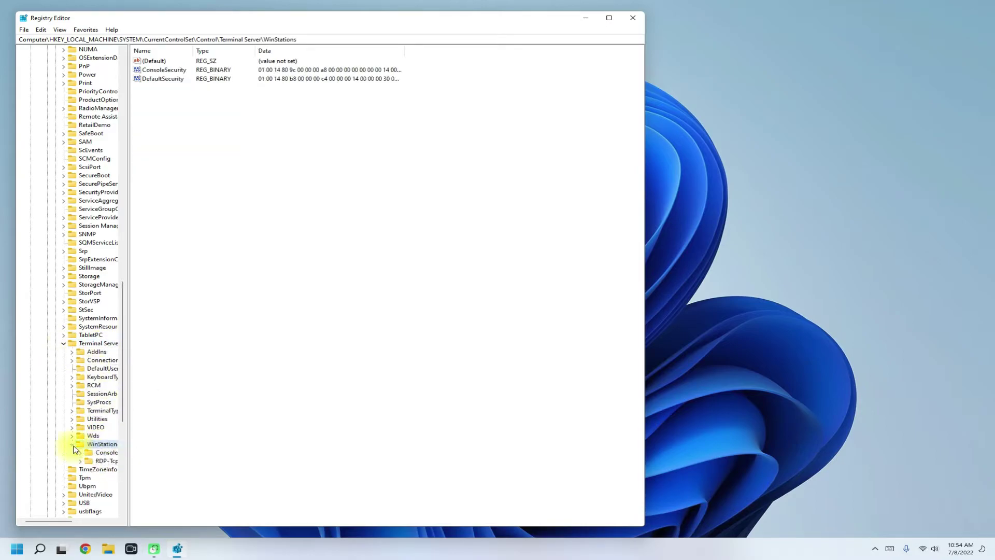
pyautogui.click(87, 460)
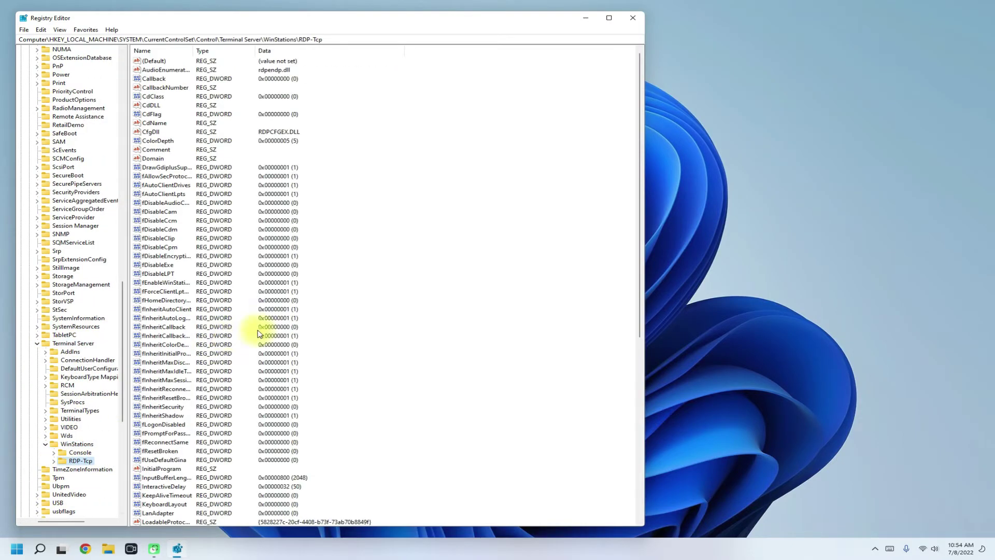
pyautogui.moveTo(637, 106); pyautogui.dragTo(638, 288)
# - Select the PortNumber value (3389) in the RDP-Tcp key
pyautogui.click(159, 397)
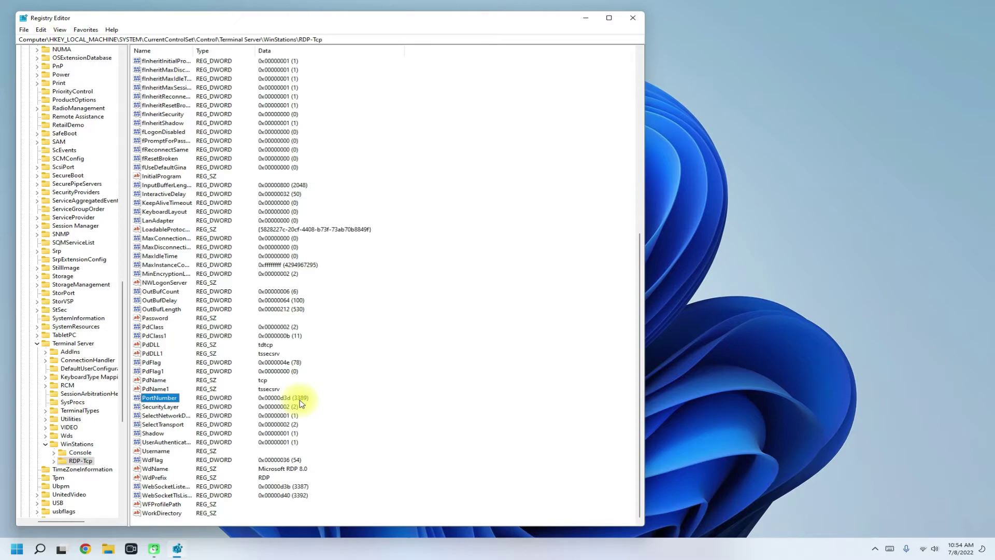
# - Edit PortNumber in Decimal base, replacing 3389 with 4414, and confirm
pyautogui.doubleClick(167, 398)
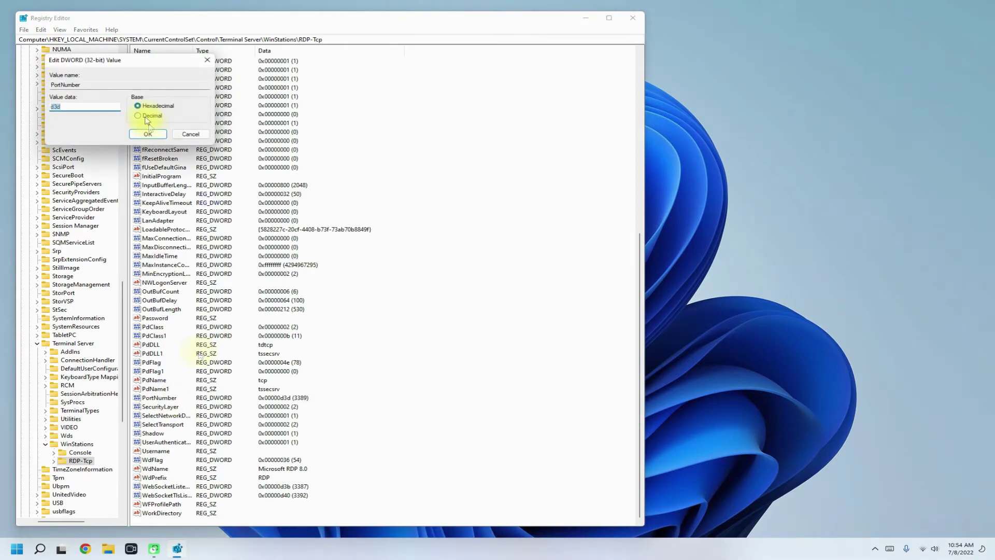
pyautogui.click(148, 115)
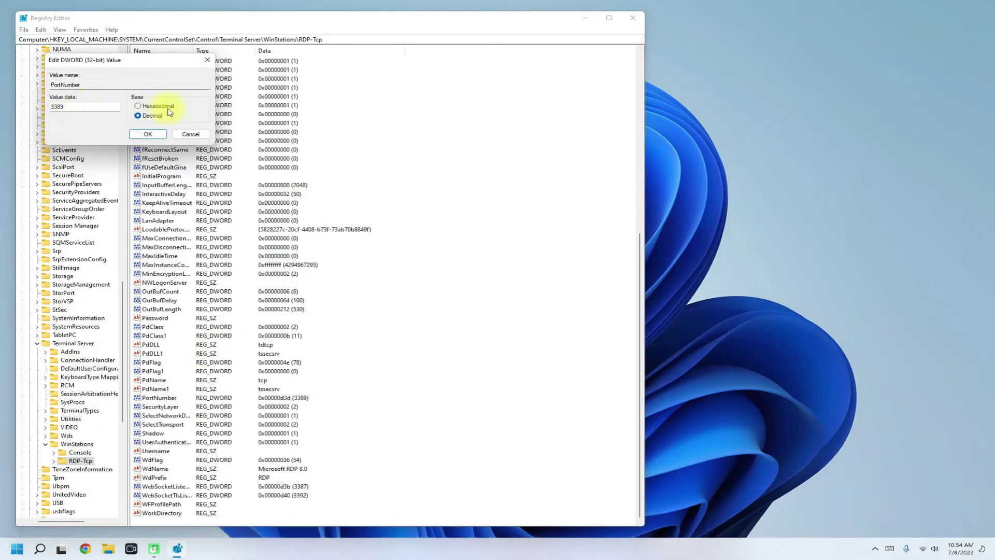
pyautogui.moveTo(65, 105); pyautogui.dragTo(35, 103)
pyautogui.write('4414')
pyautogui.click(150, 138)
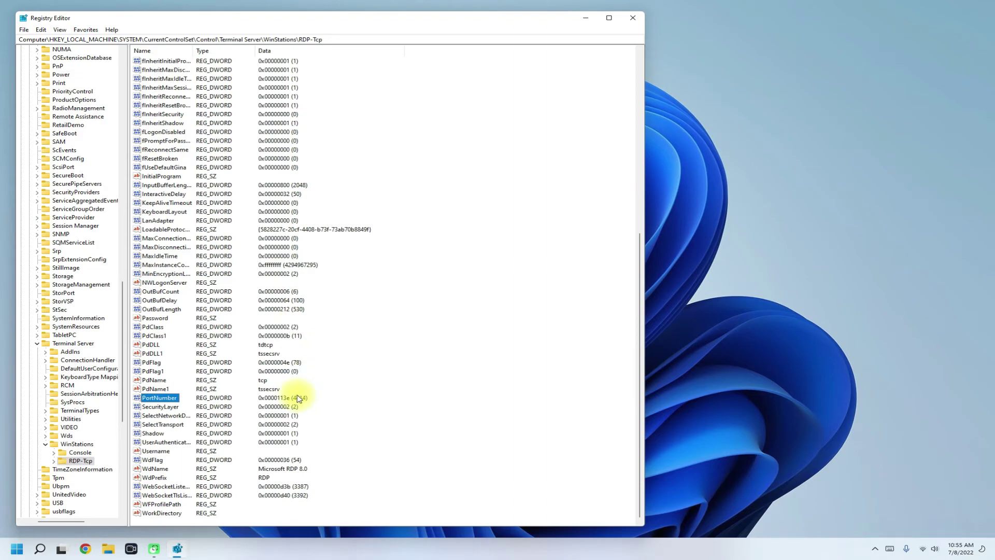
# - Close Registry Editor with the port saved as 4414
pyautogui.click(633, 18)
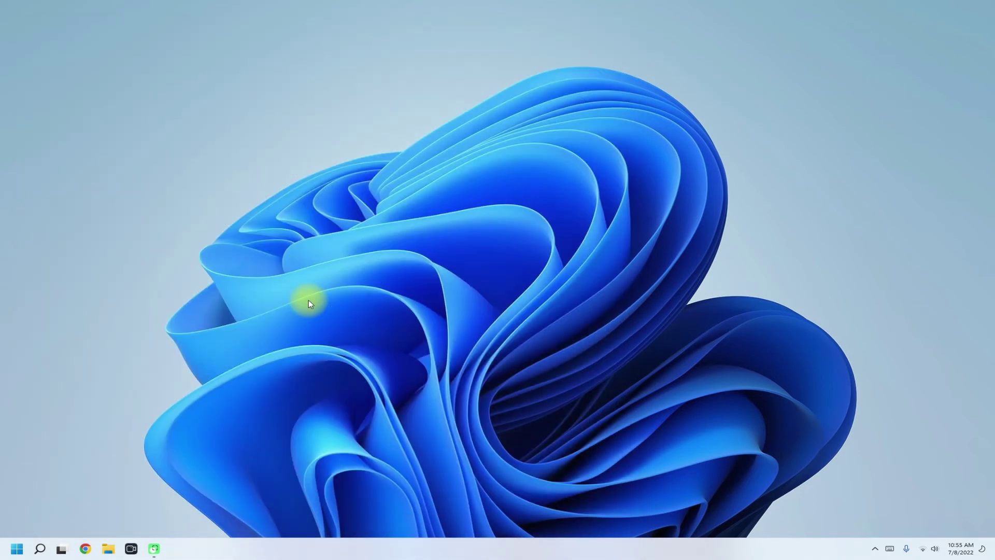